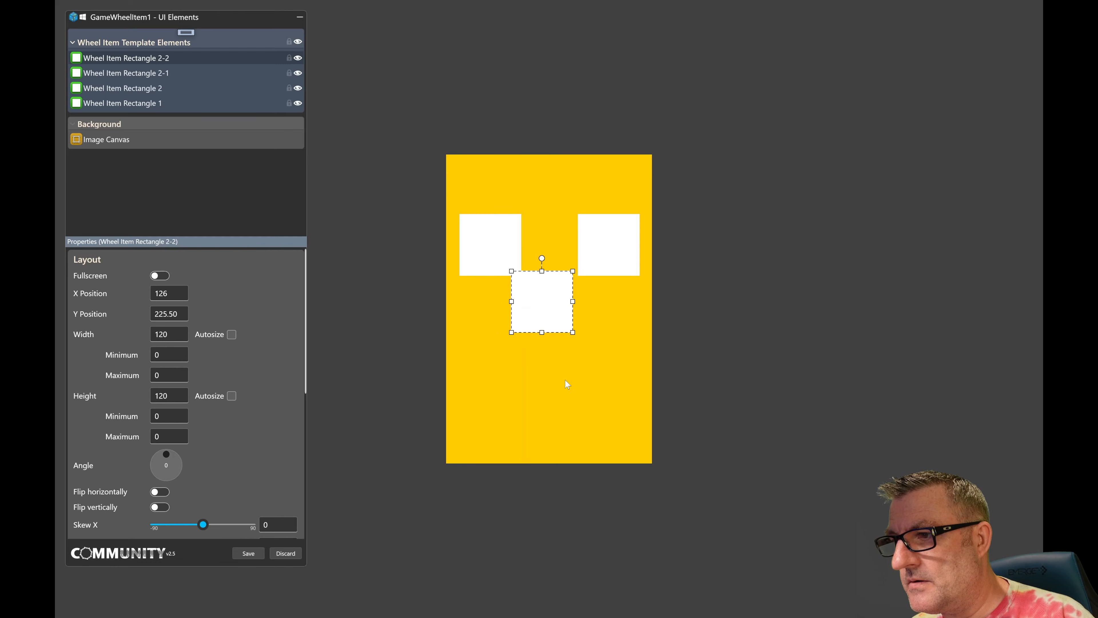
- Nudge the lowest white square to the right and align it to the horizontal centre of the yellow card
{"action": "key", "text": "ctrl+Right"}
{"action": "key", "text": "ctrl+Right"}
{"action": "key", "text": "ctrl+Right"}
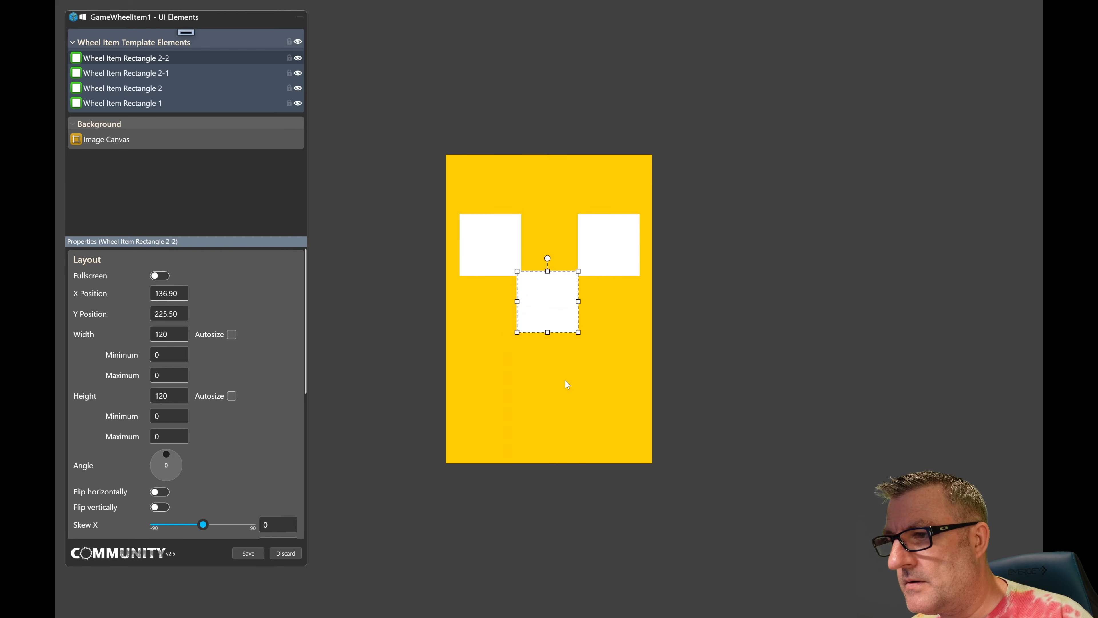
{"action": "key", "text": "ctrl+Right"}
{"action": "right_click", "coordinate": [553, 305]}
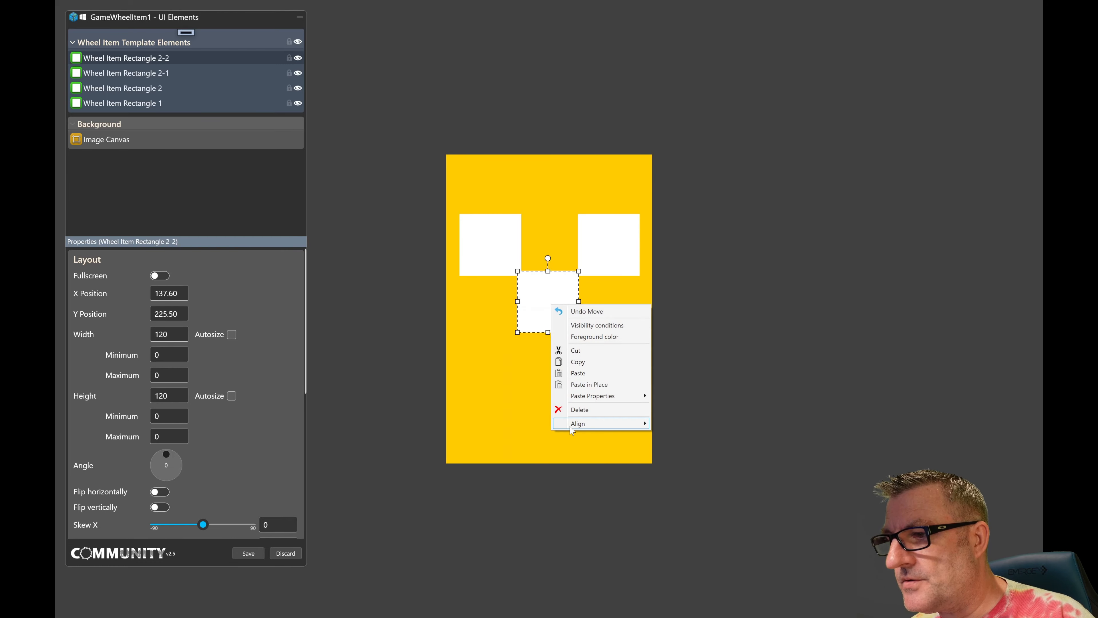
{"action": "mouse_move", "coordinate": [627, 423]}
{"action": "left_click", "coordinate": [676, 437]}
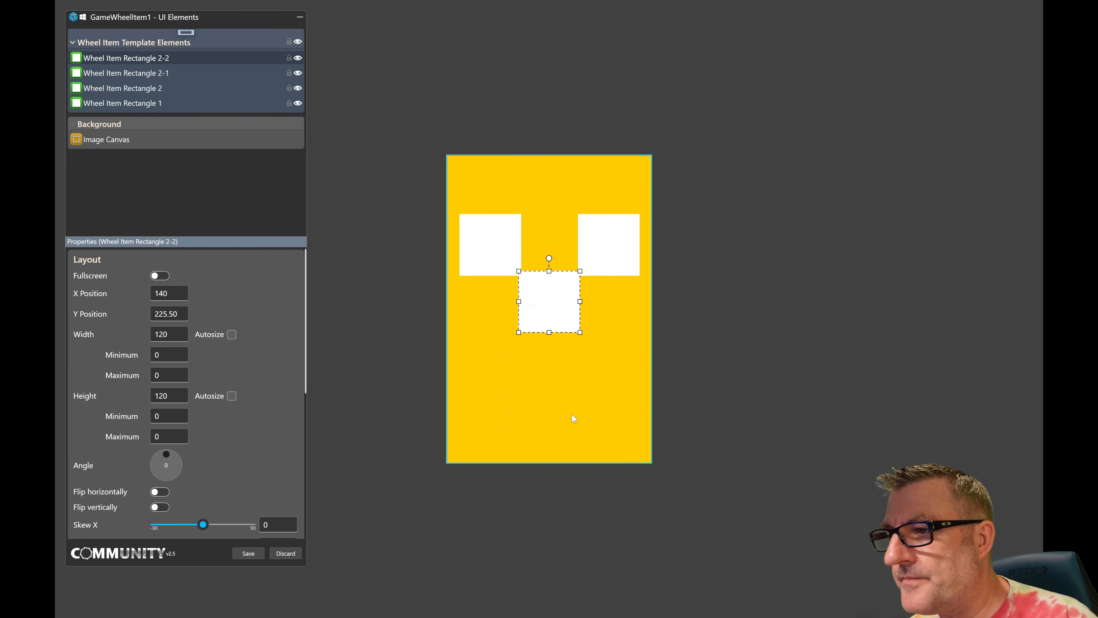
- Shrink the centred square to about 94.5 by 67.5 as a nose and centre it horizontally on the card again
{"action": "left_click_drag", "start_coordinate": [519, 271], "coordinate": [532, 298]}
{"action": "right_click", "coordinate": [552, 319]}
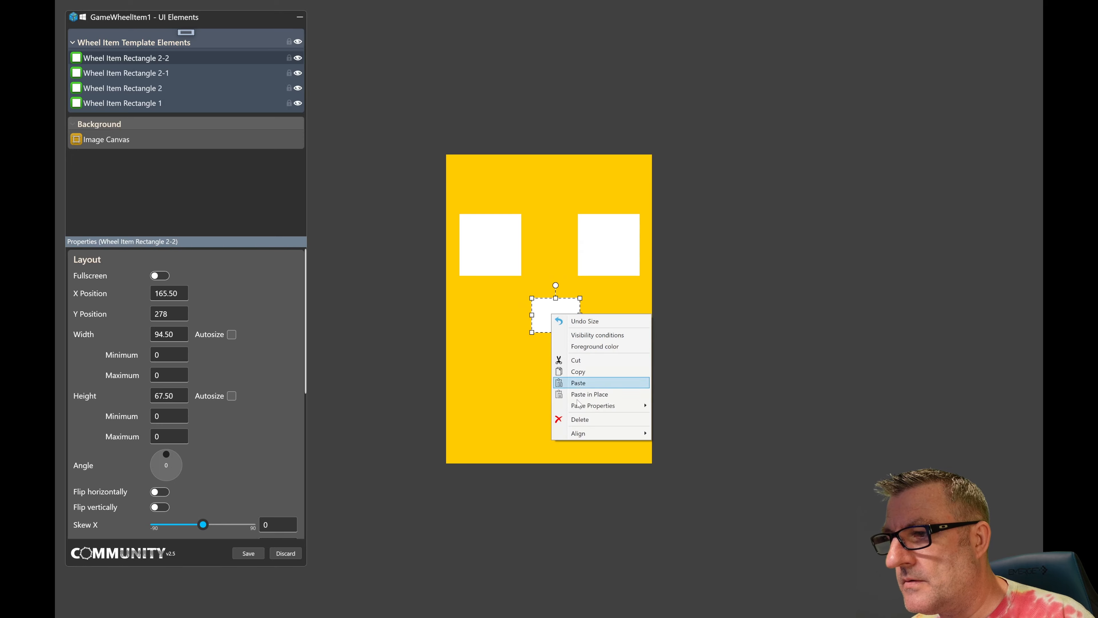
{"action": "mouse_move", "coordinate": [580, 433]}
{"action": "left_click", "coordinate": [679, 444]}
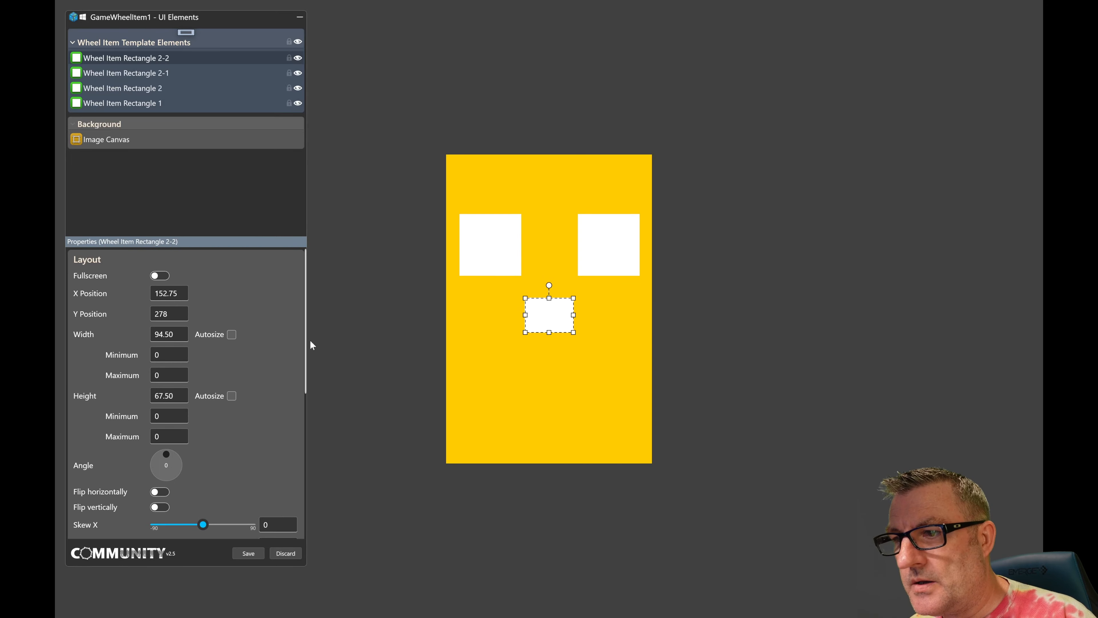
- Fill the nose rectangle with a radial gradient from white at the centre to black at the edge
{"action": "left_click_drag", "start_coordinate": [305, 343], "coordinate": [311, 450]}
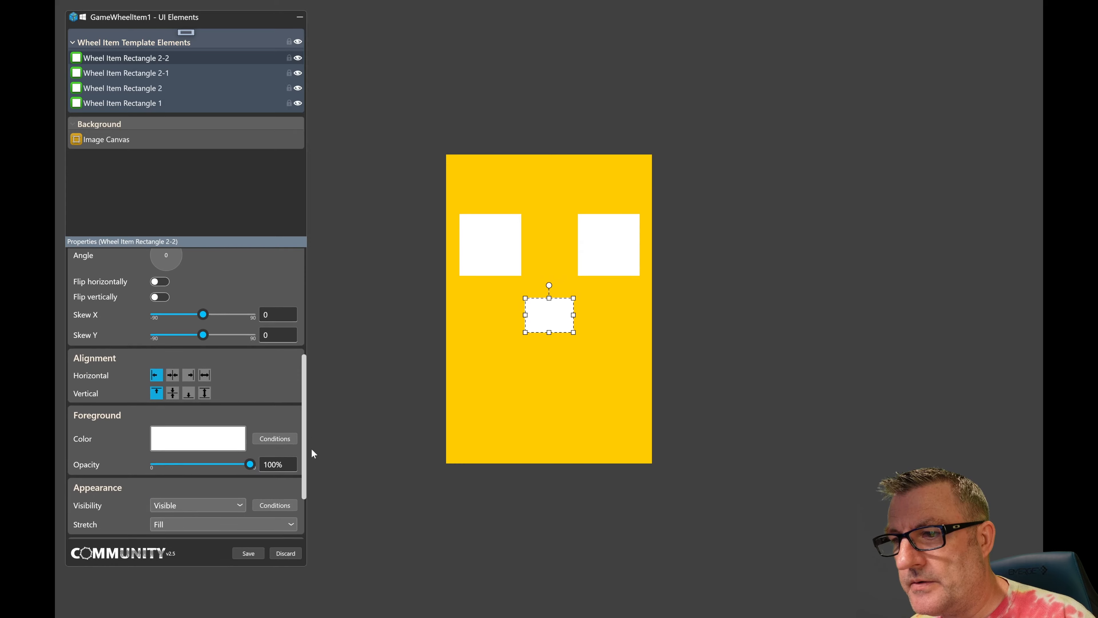
{"action": "left_click", "coordinate": [223, 439]}
{"action": "left_click", "coordinate": [152, 350]}
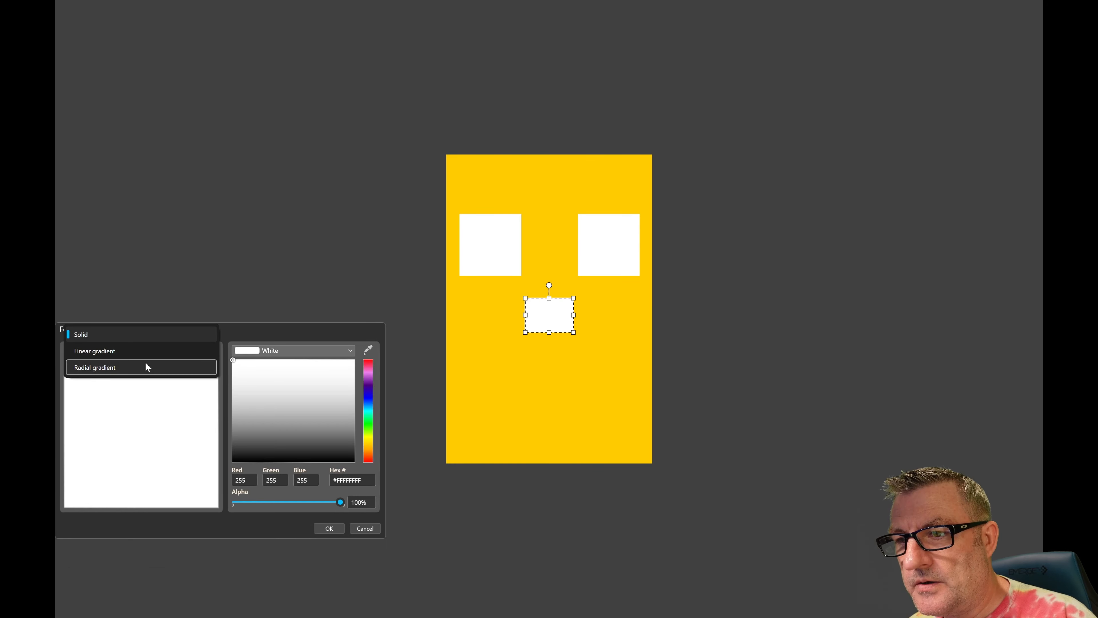
{"action": "left_click", "coordinate": [145, 365]}
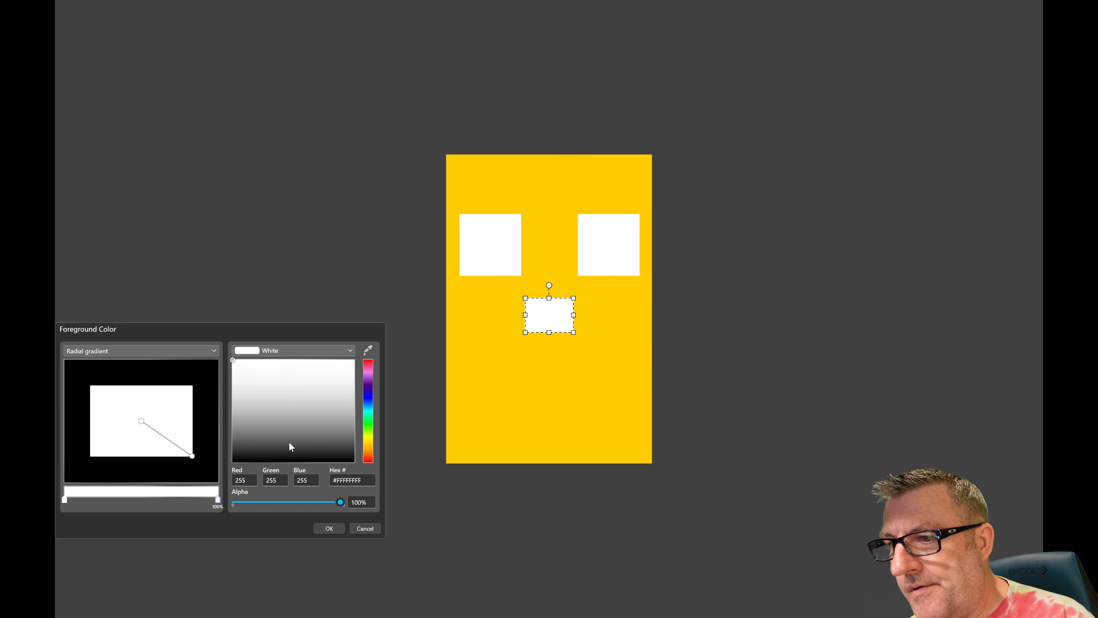
{"action": "left_click_drag", "start_coordinate": [242, 461], "coordinate": [208, 472]}
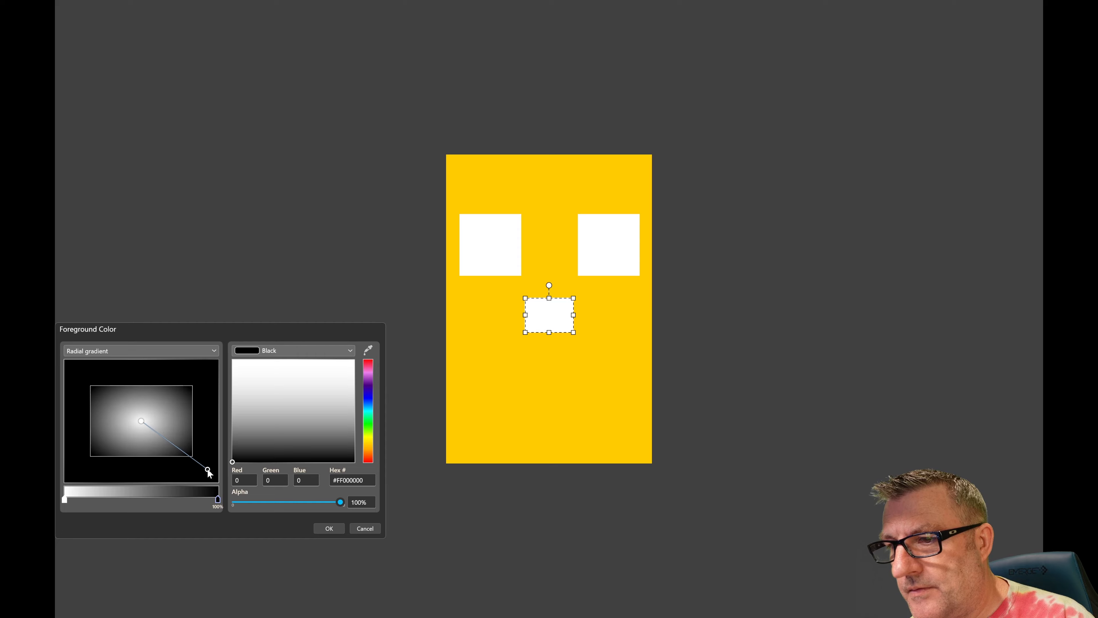
{"action": "left_click", "coordinate": [328, 529]}
- Paste another copy of the white rectangle in place and reshape it into a wide mouth bar below the nose
{"action": "left_click", "coordinate": [522, 411]}
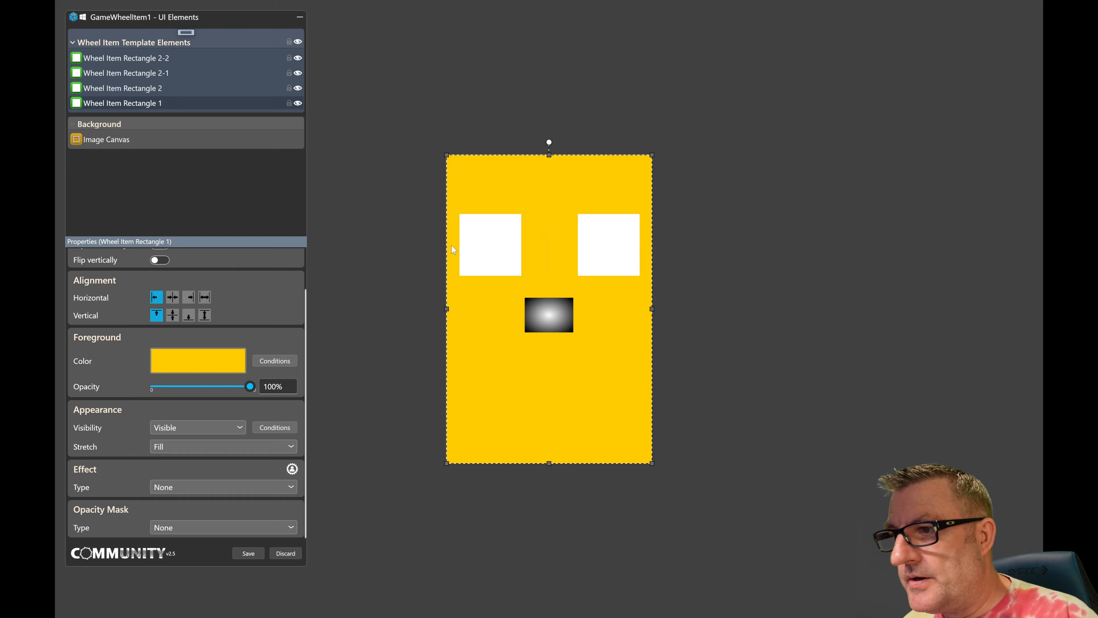
{"action": "right_click", "coordinate": [498, 365]}
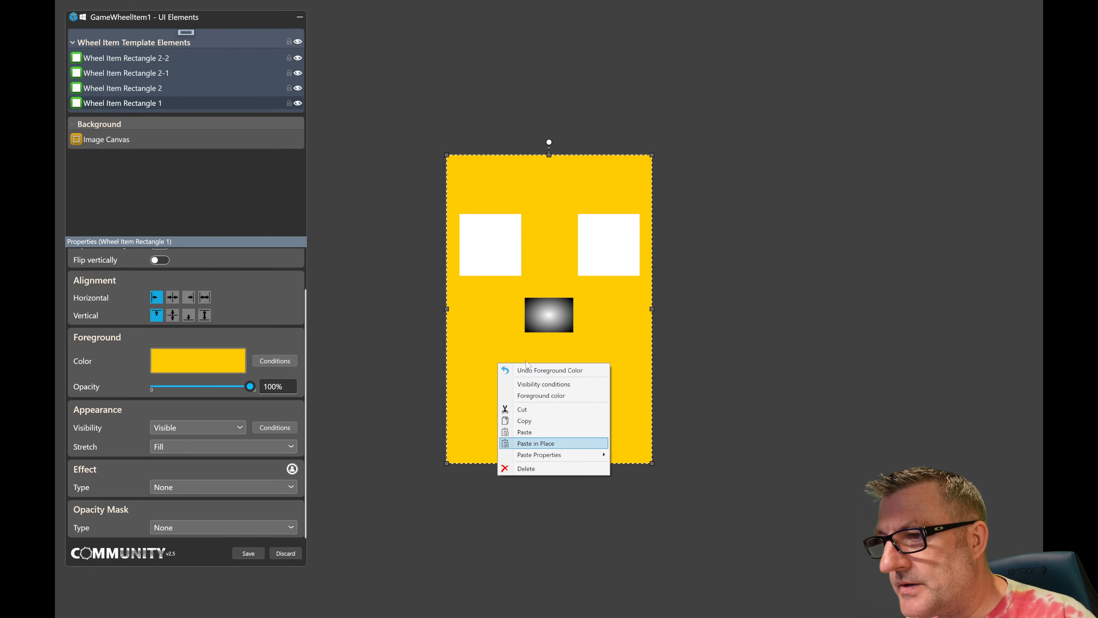
{"action": "left_click", "coordinate": [535, 443]}
{"action": "left_click_drag", "start_coordinate": [490, 245], "coordinate": [635, 373]}
- Squash the right eye to about half its height, rotate the mouth bar to 335 degrees and save the wheel template
{"action": "left_click", "coordinate": [609, 216]}
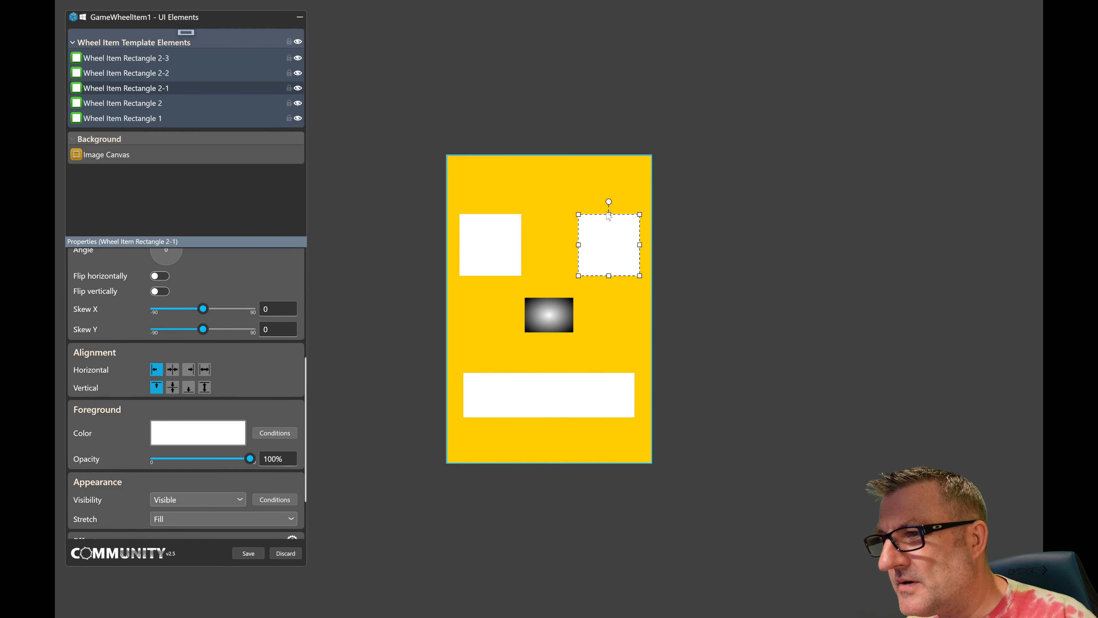
{"action": "left_click_drag", "start_coordinate": [609, 216], "coordinate": [609, 244]}
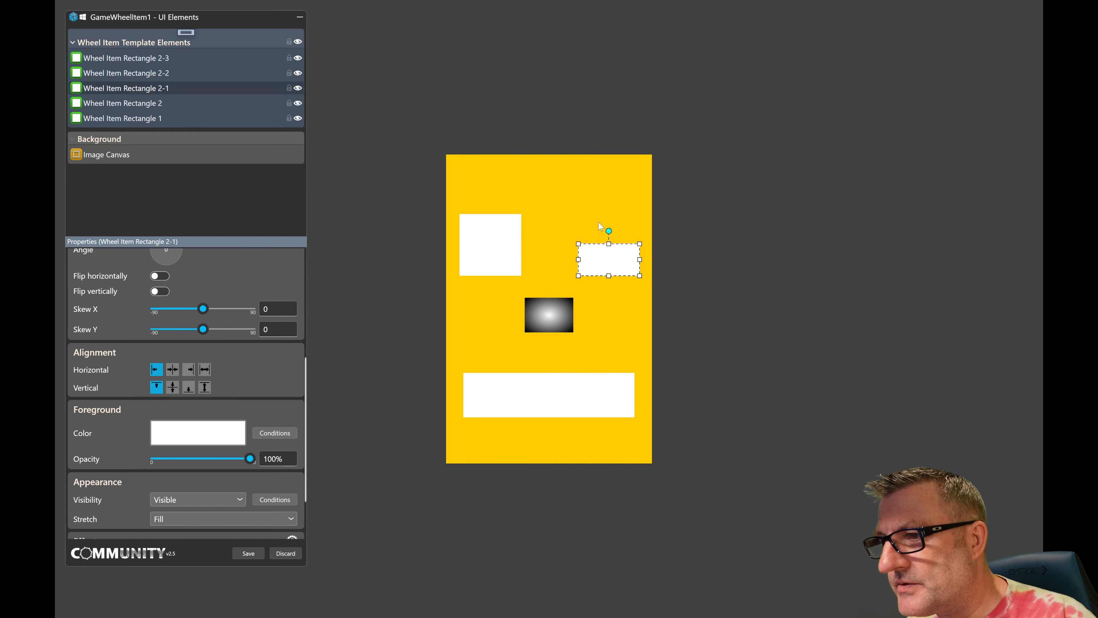
{"action": "left_click", "coordinate": [549, 379]}
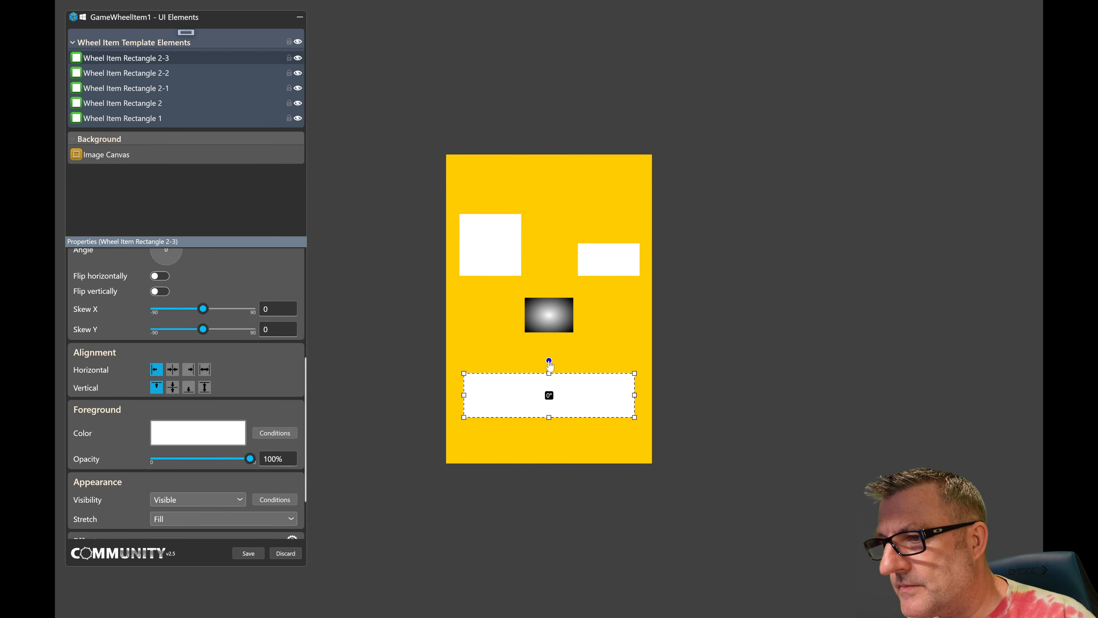
{"action": "left_click_drag", "start_coordinate": [549, 362], "coordinate": [535, 369]}
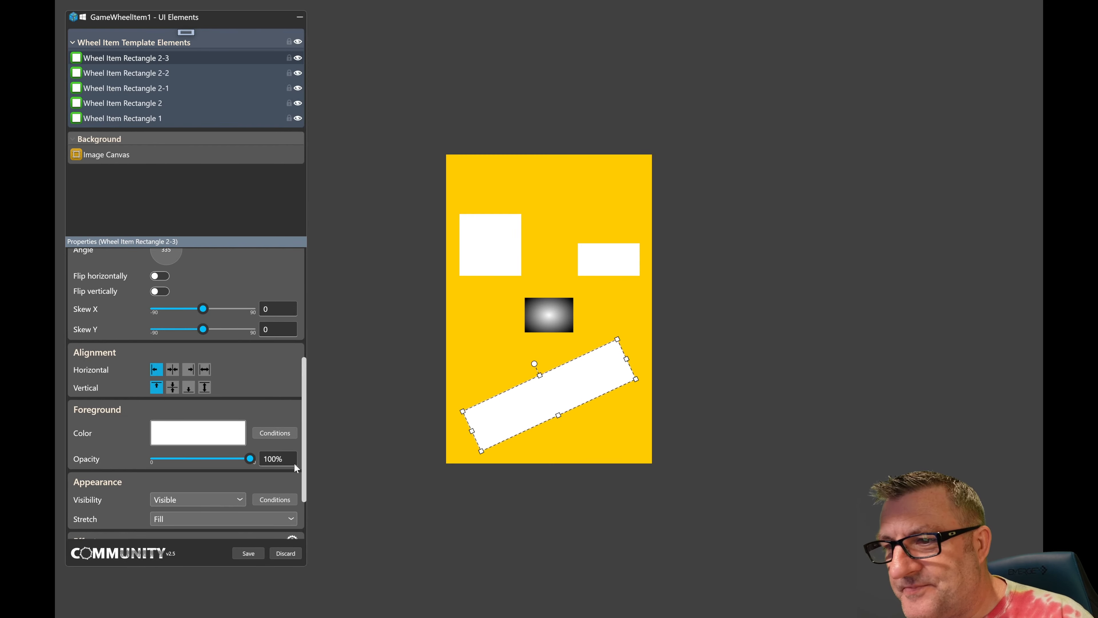
{"action": "left_click", "coordinate": [248, 553]}
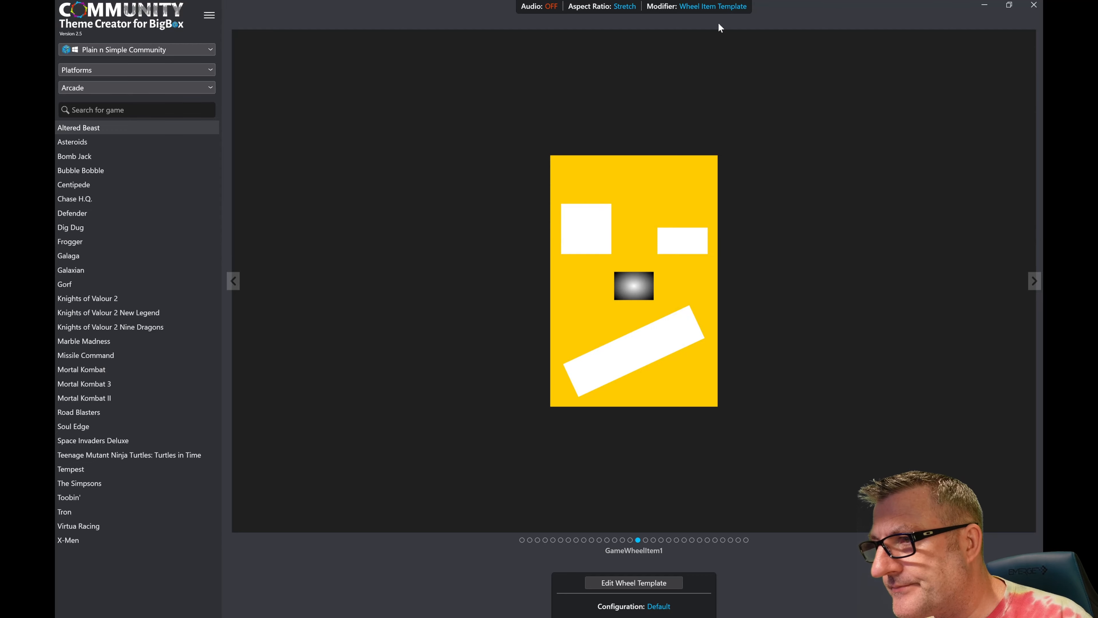
- Switch the modifier to Views and open HorizontalWheel2GamesView for editing
{"action": "mouse_move", "coordinate": [710, 9]}
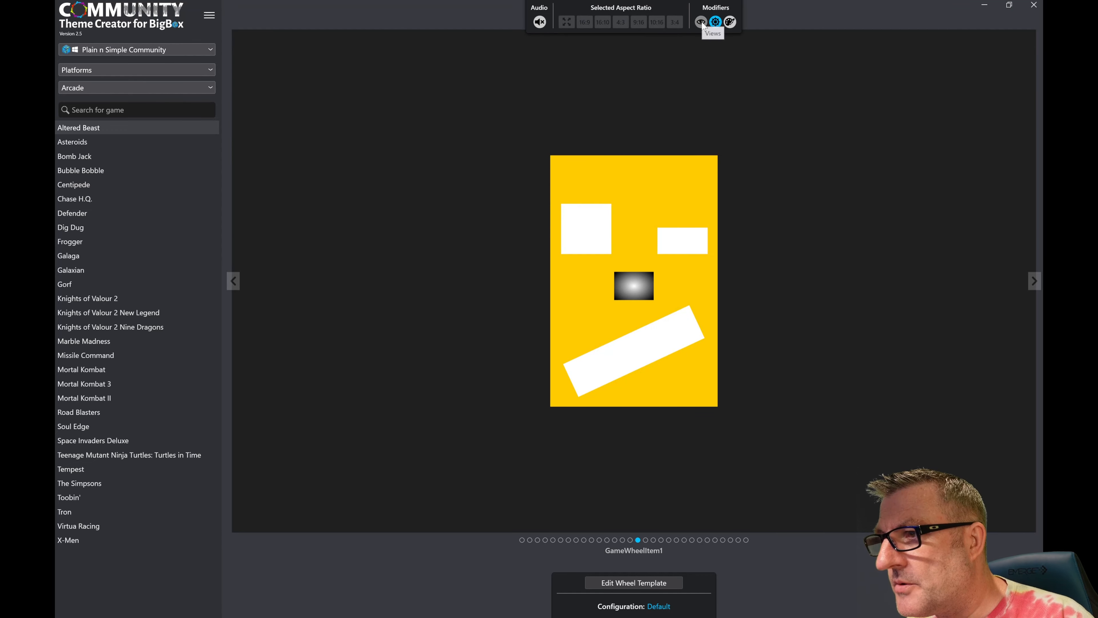
{"action": "left_click", "coordinate": [701, 23]}
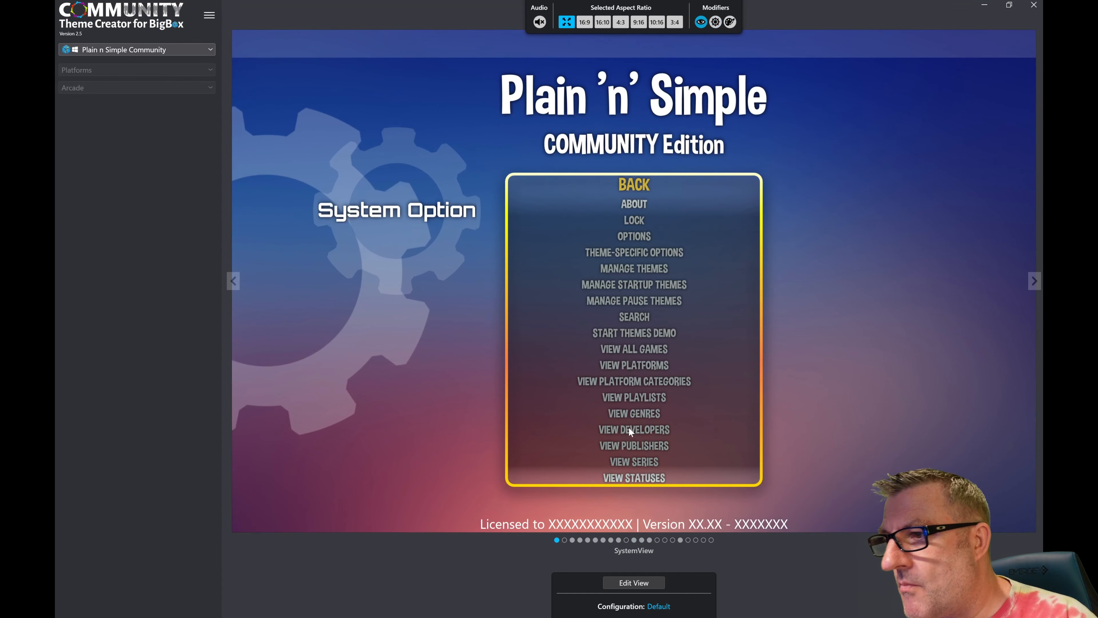
{"action": "left_click", "coordinate": [572, 553]}
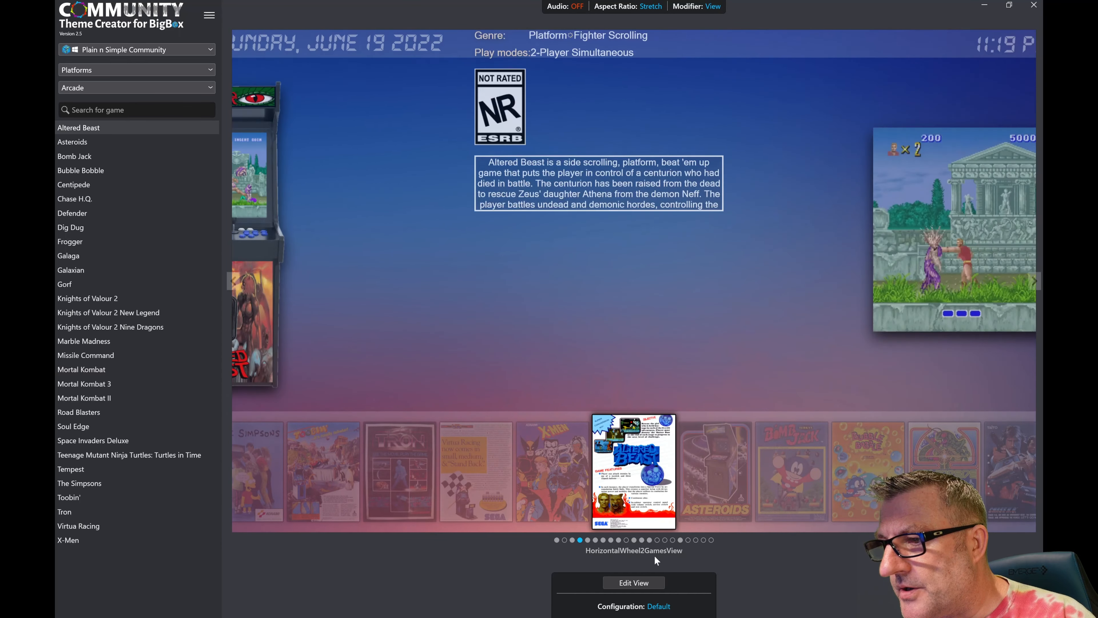
{"action": "left_click", "coordinate": [634, 584]}
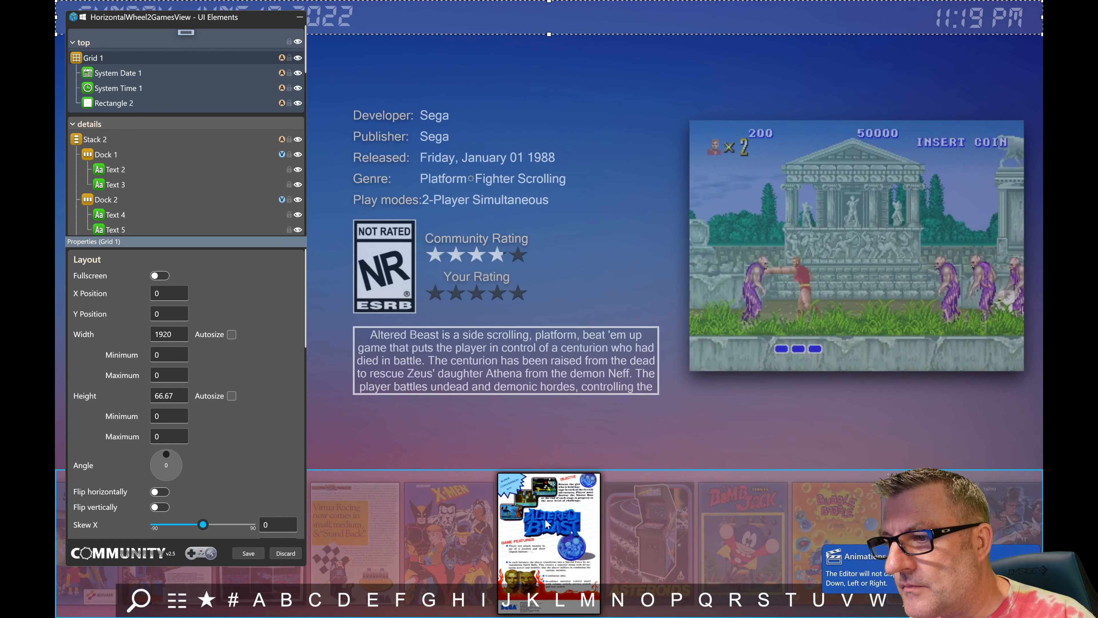
- Change the Wheel element's item type from Source to Template and assign the GameWheelItem1 template
{"action": "left_click", "coordinate": [547, 523]}
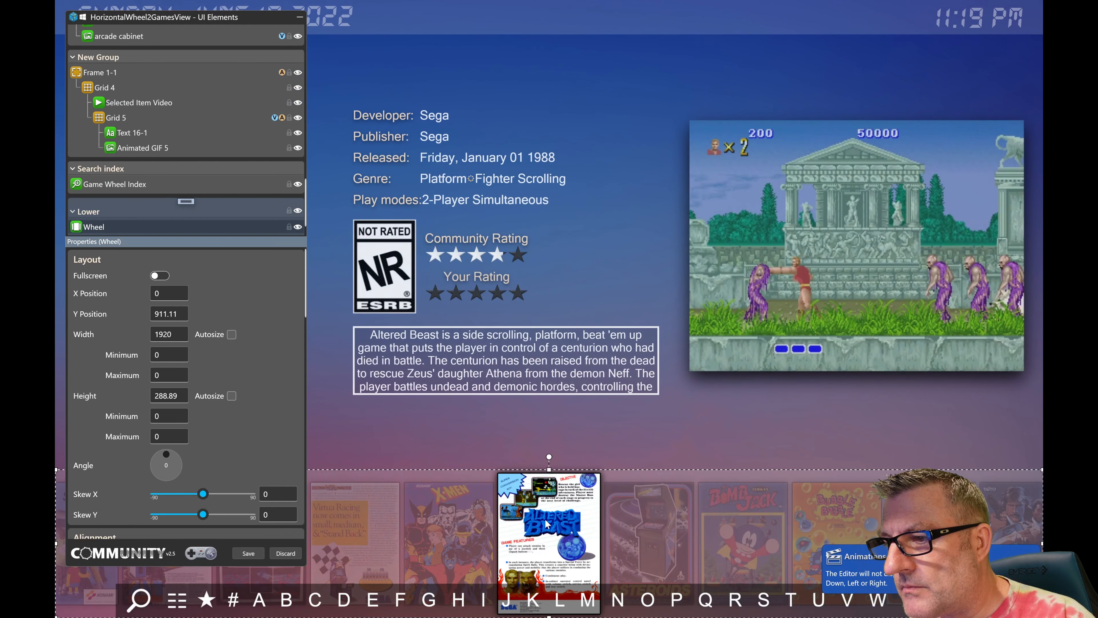
{"action": "scroll", "coordinate": [305, 289], "scroll_direction": "down", "scroll_amount": 15}
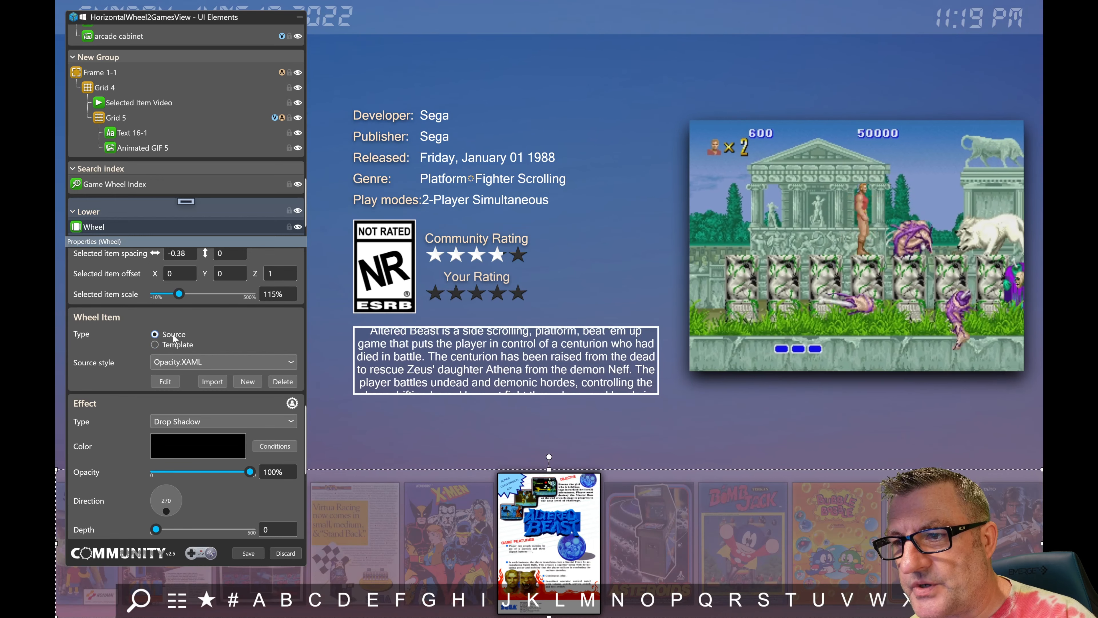
{"action": "left_click", "coordinate": [183, 362]}
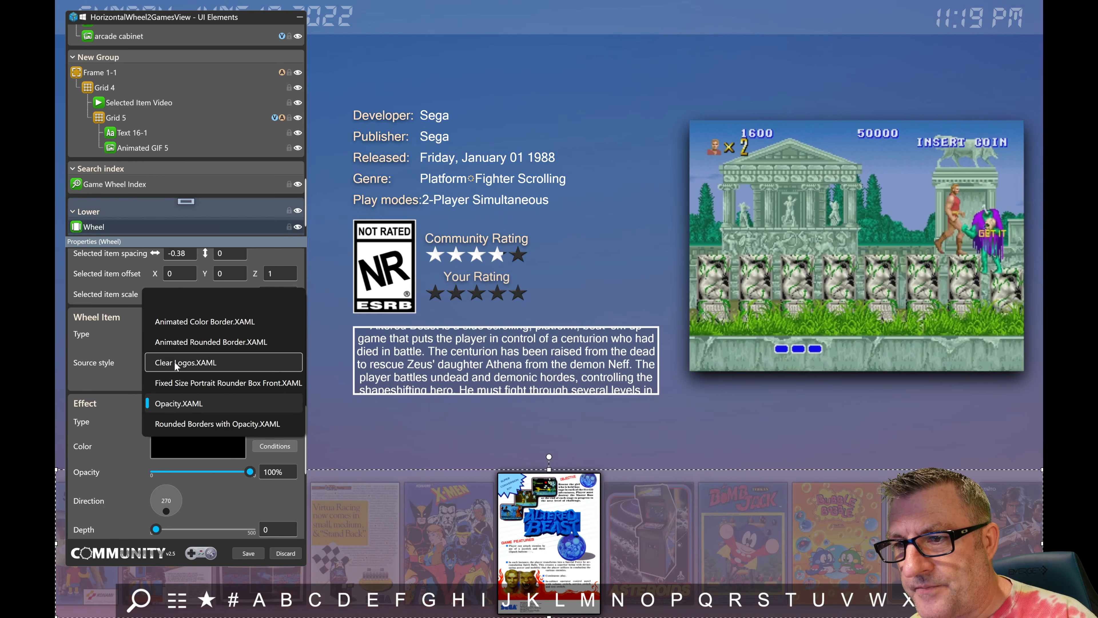
{"action": "left_click", "coordinate": [138, 352]}
{"action": "left_click", "coordinate": [162, 345]}
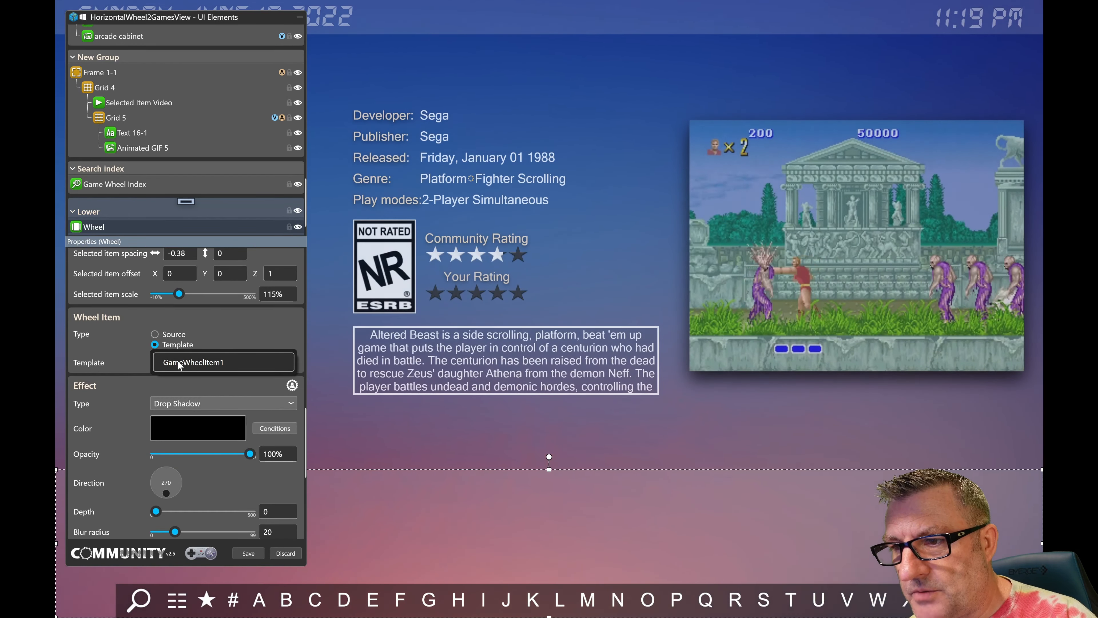
{"action": "left_click", "coordinate": [215, 362]}
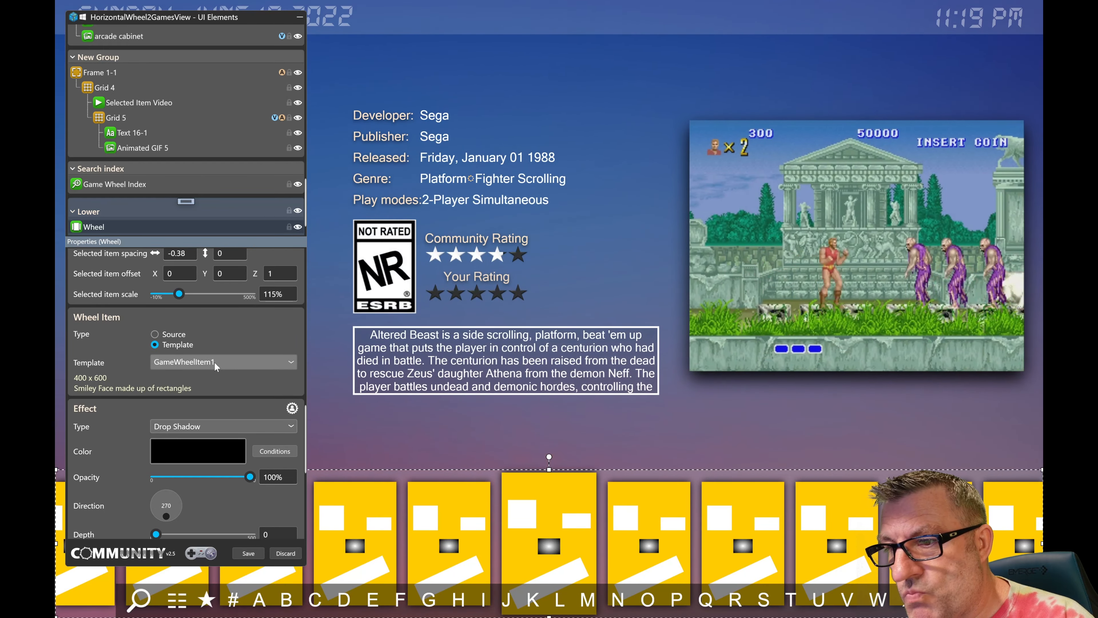
- Preview the templated wheel by moving through the games with the virtual gamepad, and return the gamepad to its dock
{"action": "scroll", "coordinate": [306, 440], "scroll_direction": "up", "scroll_amount": 1}
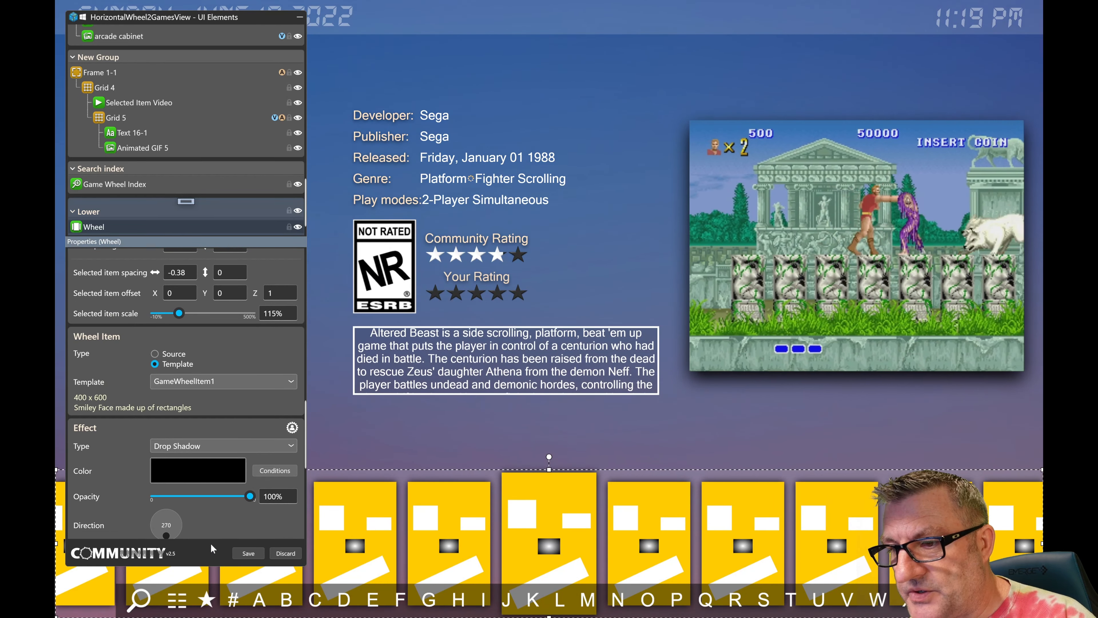
{"action": "right_click", "coordinate": [211, 544]}
{"action": "left_click_drag", "start_coordinate": [224, 531], "coordinate": [445, 394]}
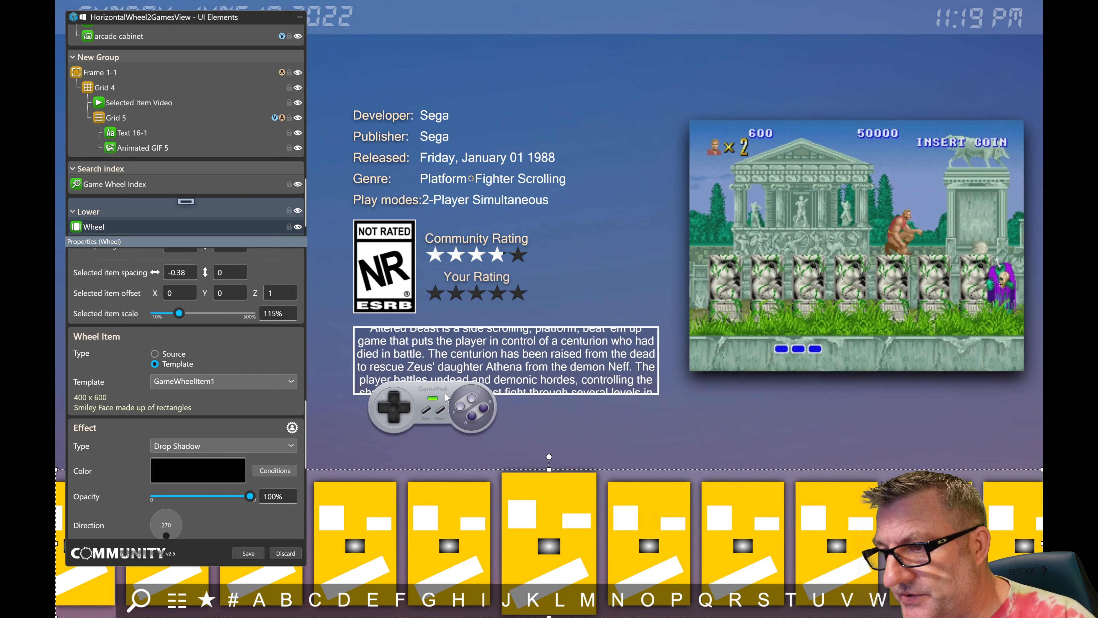
{"action": "left_click_drag", "start_coordinate": [479, 310], "coordinate": [513, 79]}
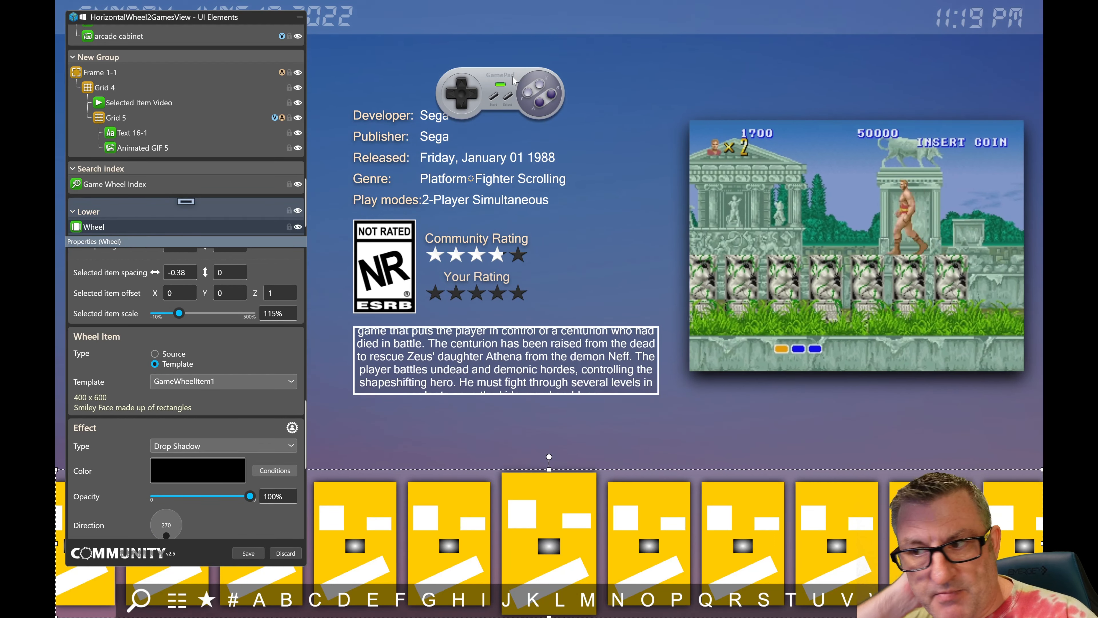
{"action": "key", "text": "Right"}
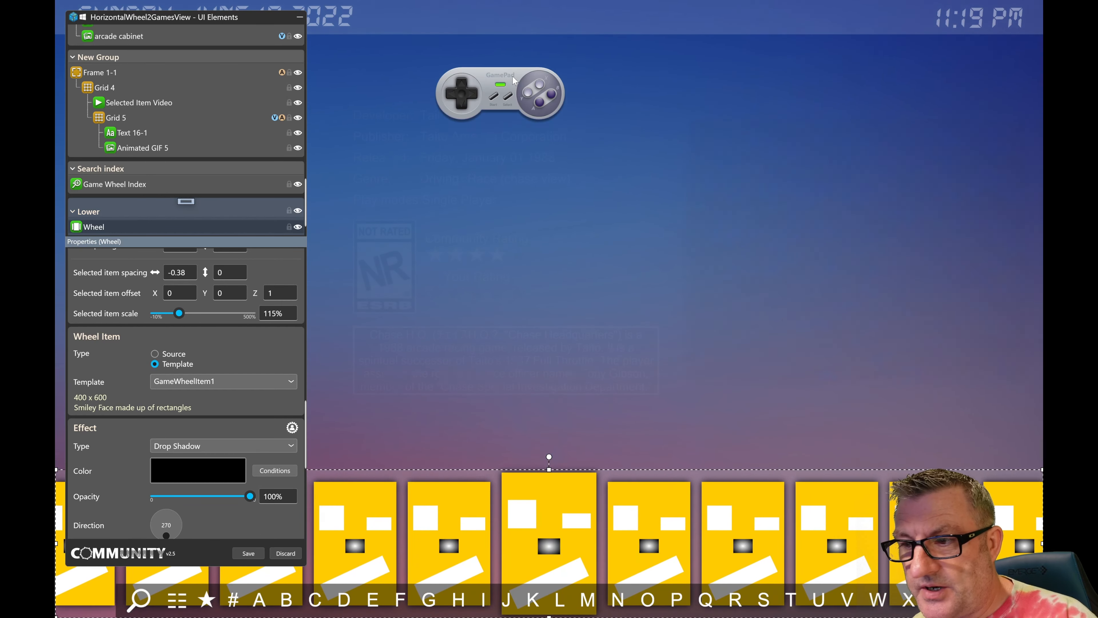
{"action": "key", "text": "Right"}
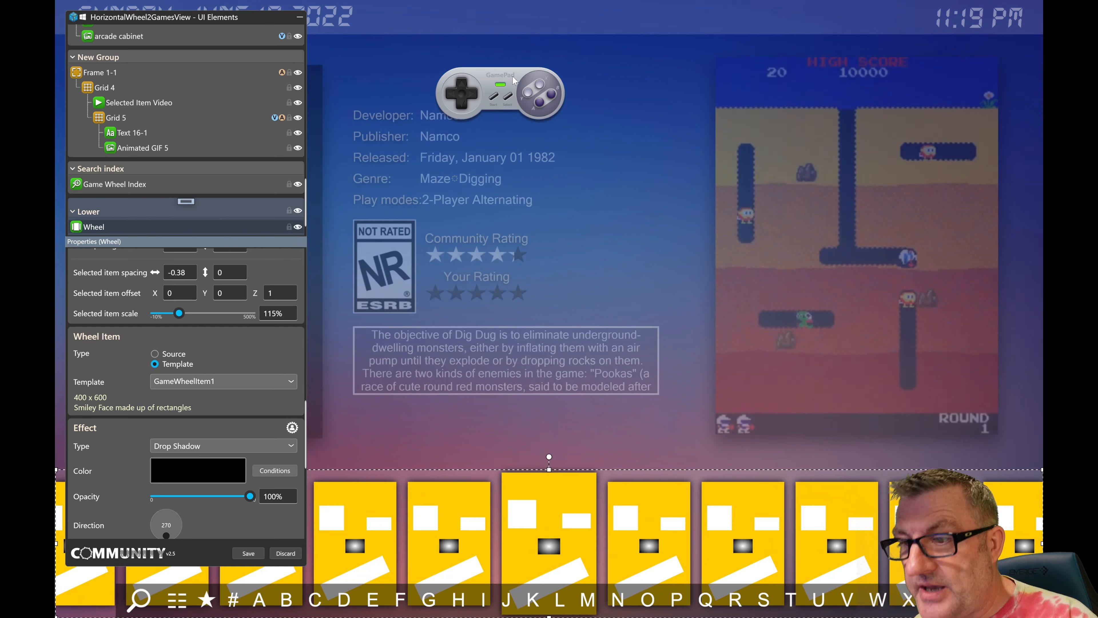
{"action": "left_click", "coordinate": [500, 85]}
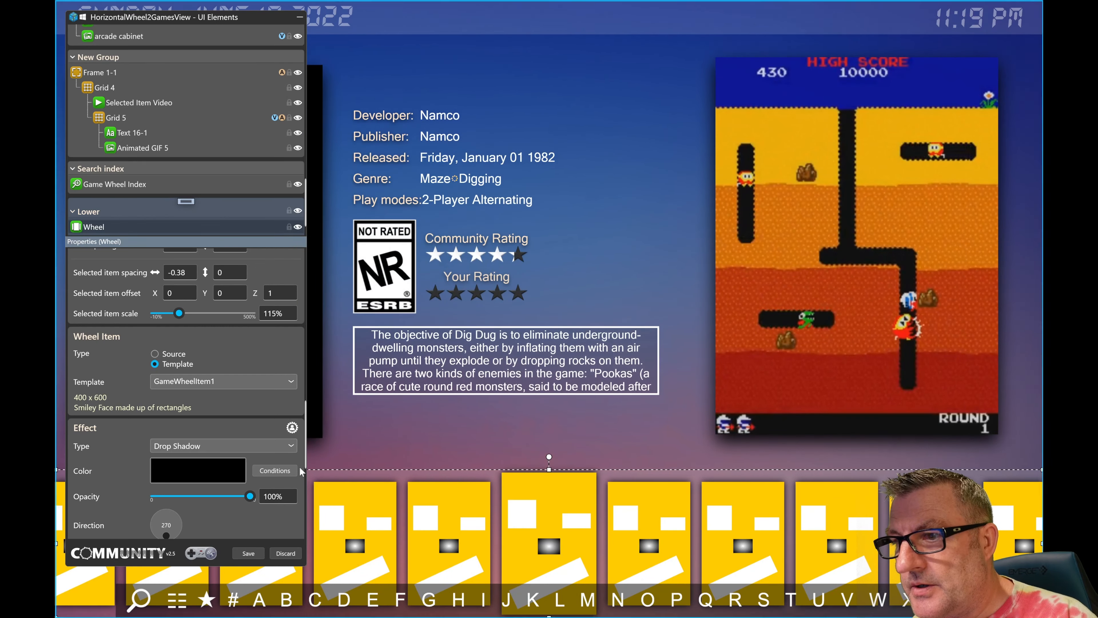
- Save the view and reopen the GameWheelItem1 wheel item template for editing with the nose rectangle selected
{"action": "left_click", "coordinate": [245, 554]}
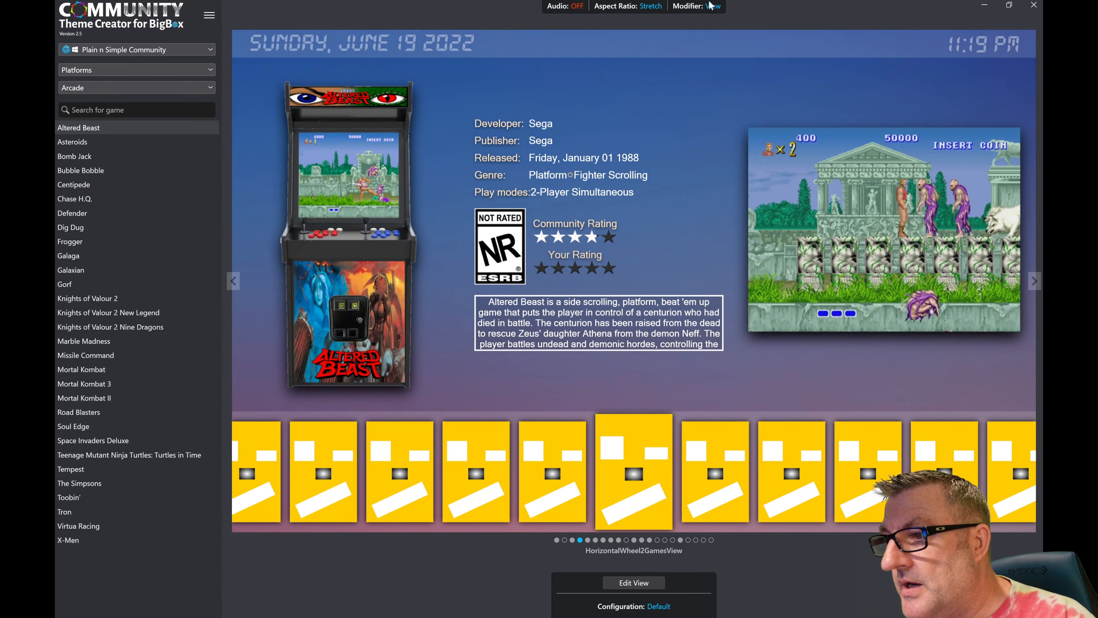
{"action": "left_click", "coordinate": [715, 22]}
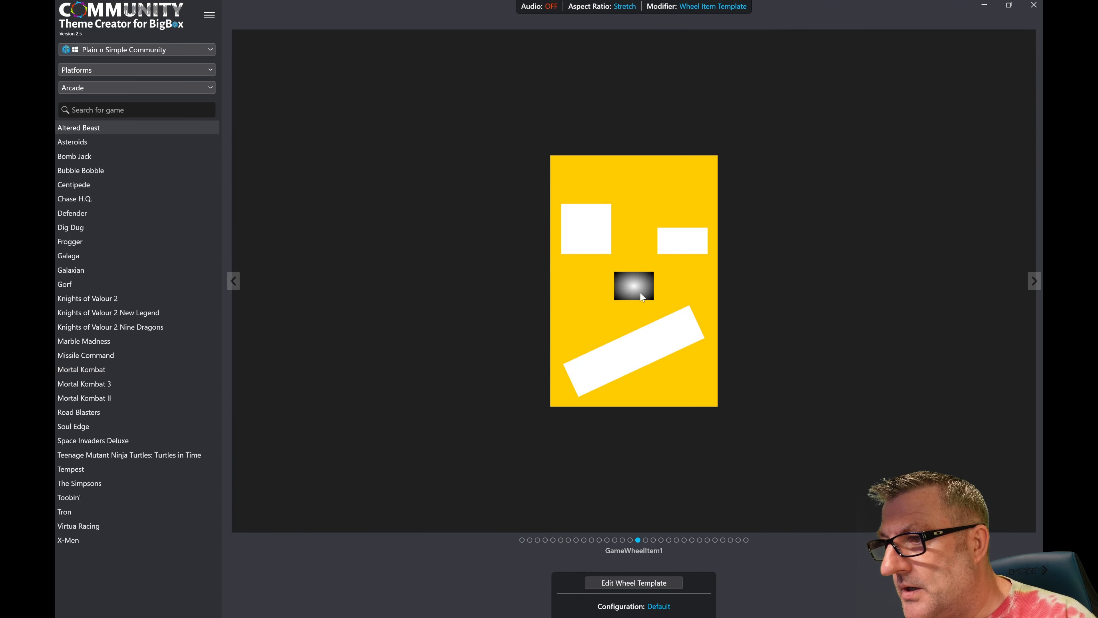
{"action": "left_click", "coordinate": [629, 583]}
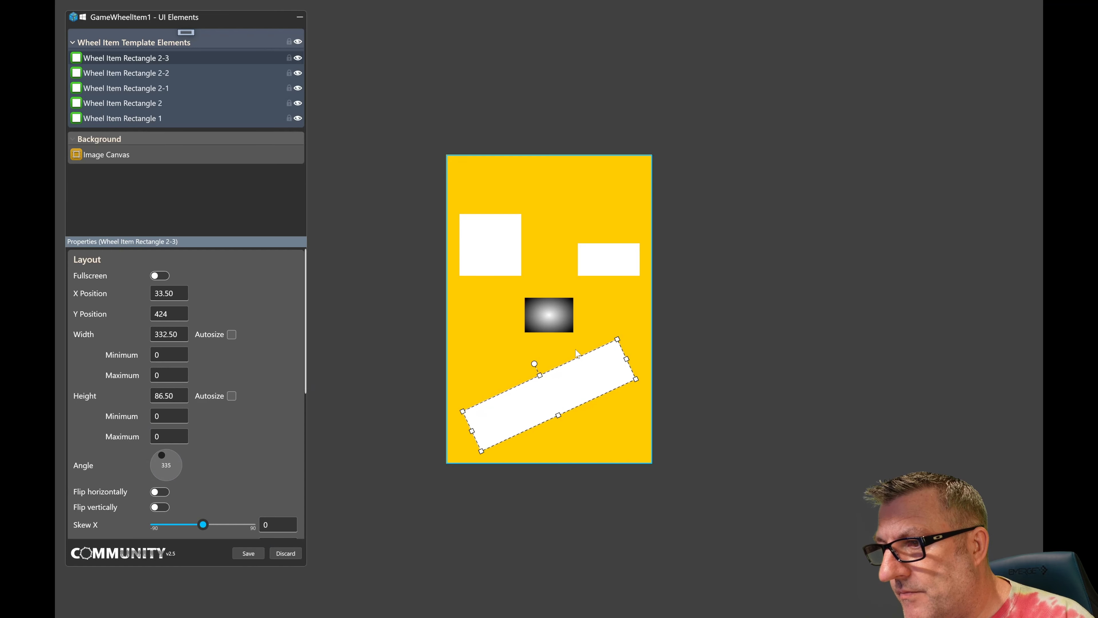
{"action": "left_click", "coordinate": [550, 318]}
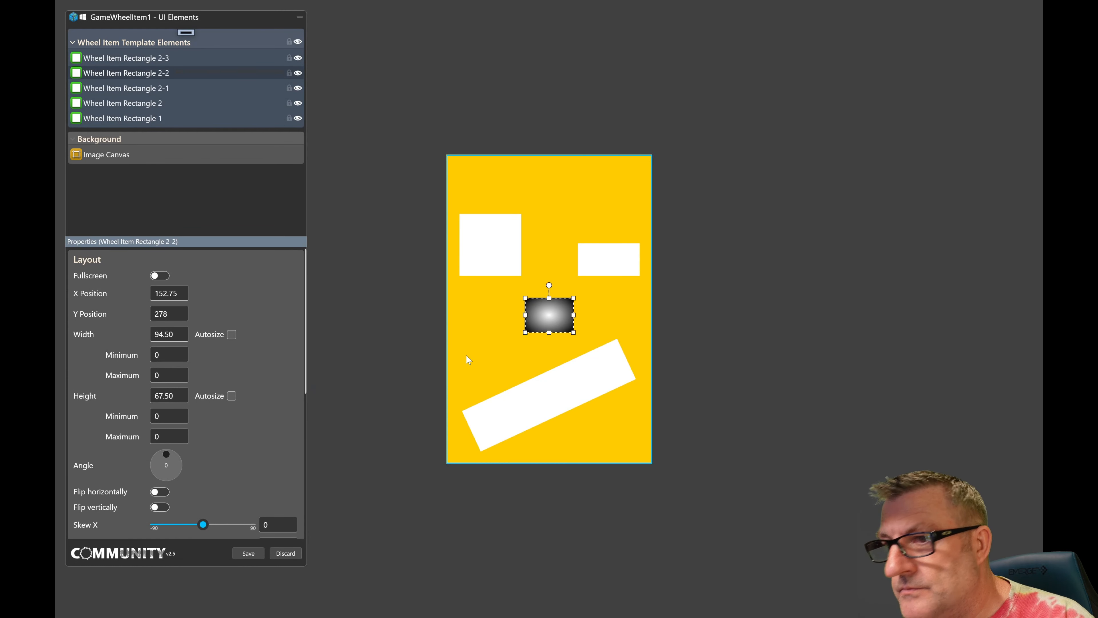
- Change the outer stop of the nose rectangle's radial gradient foreground from black to red, and save the wheel item template
{"action": "scroll", "coordinate": [301, 327], "scroll_direction": "down", "scroll_amount": 5}
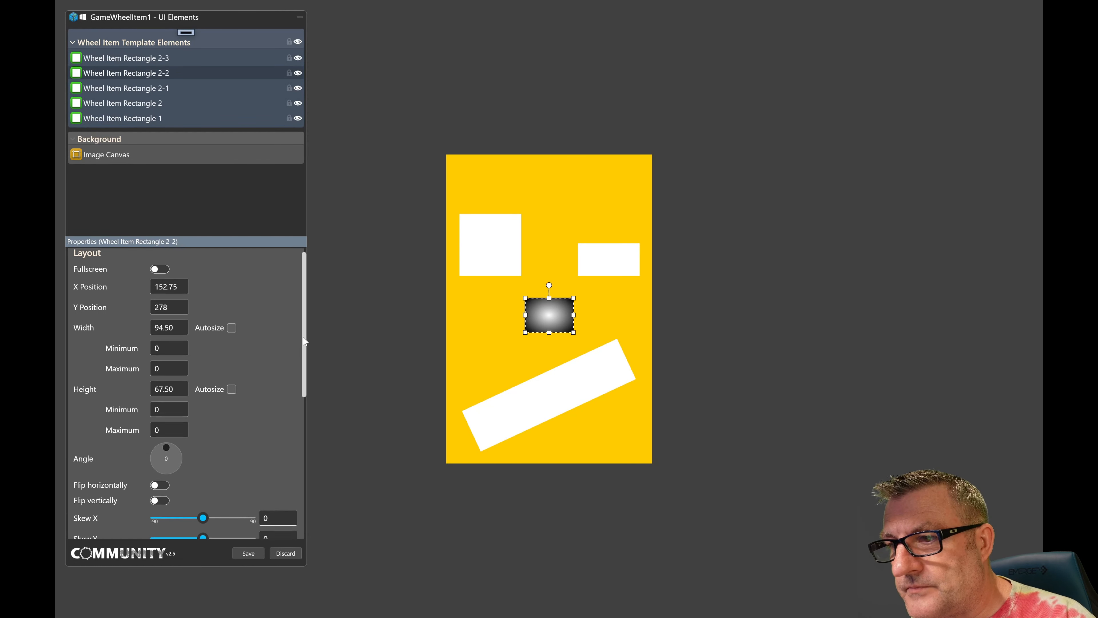
{"action": "left_click", "coordinate": [218, 432]}
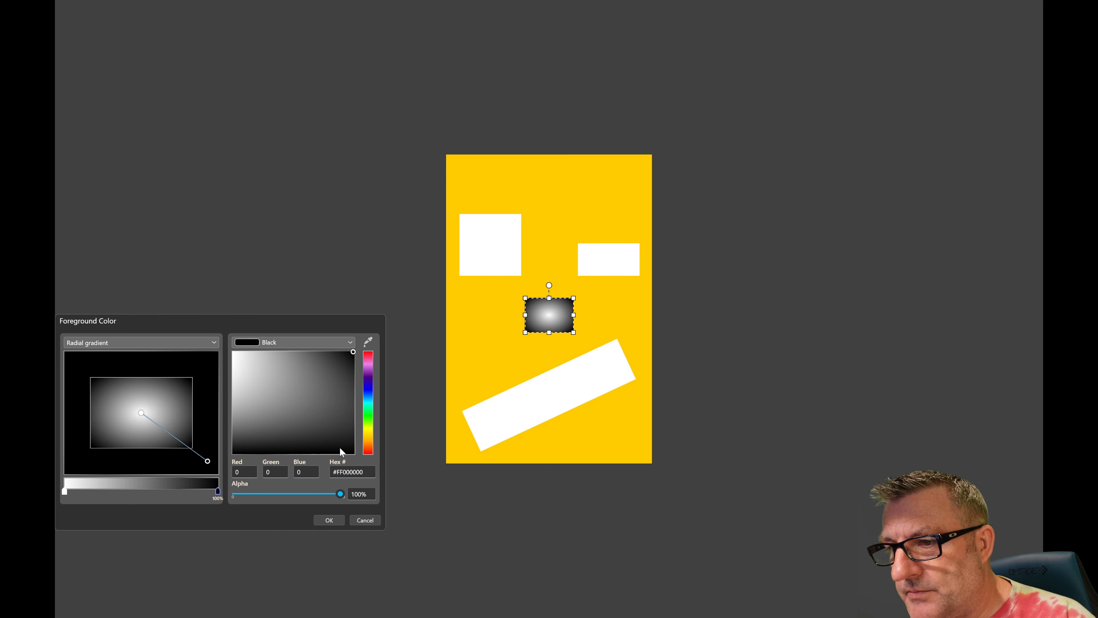
{"action": "left_click", "coordinate": [366, 441]}
{"action": "left_click_drag", "start_coordinate": [366, 444], "coordinate": [368, 454]}
{"action": "left_click", "coordinate": [338, 521]}
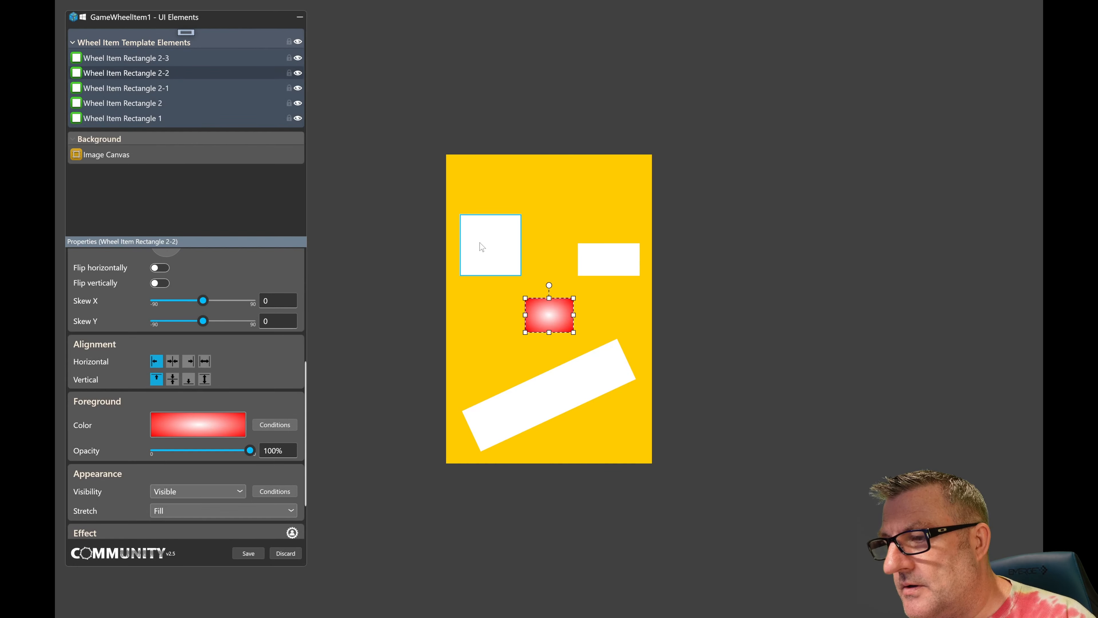
{"action": "left_click", "coordinate": [248, 553]}
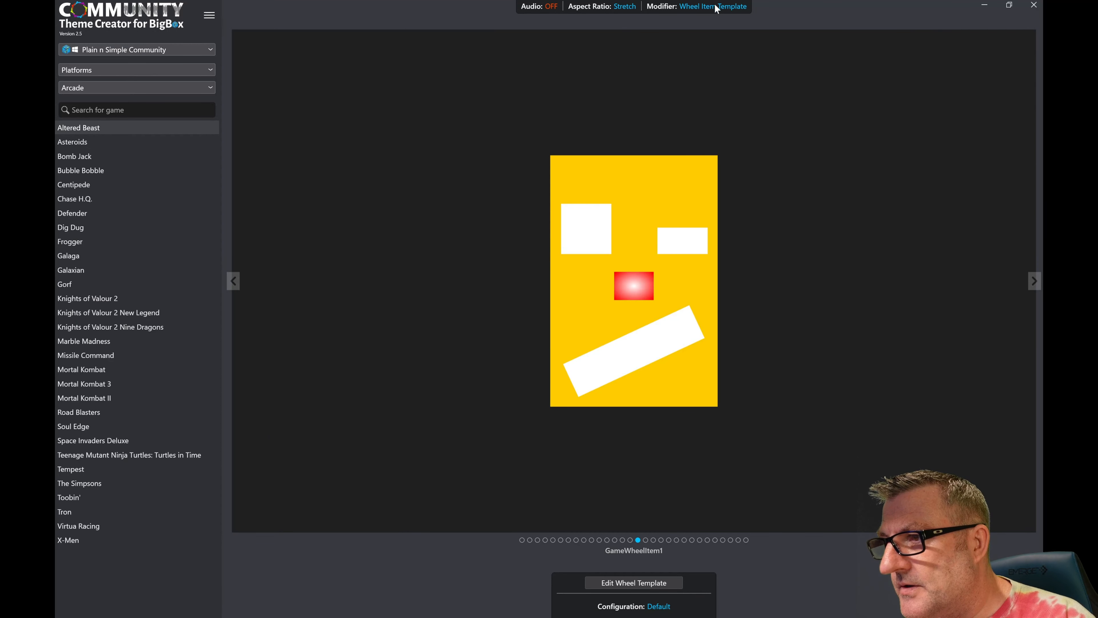
- Switch the modifier to View, show HorizontalWheel2GamesView, and move through the Arcade games to preview the updated wheel items
{"action": "mouse_move", "coordinate": [716, 8]}
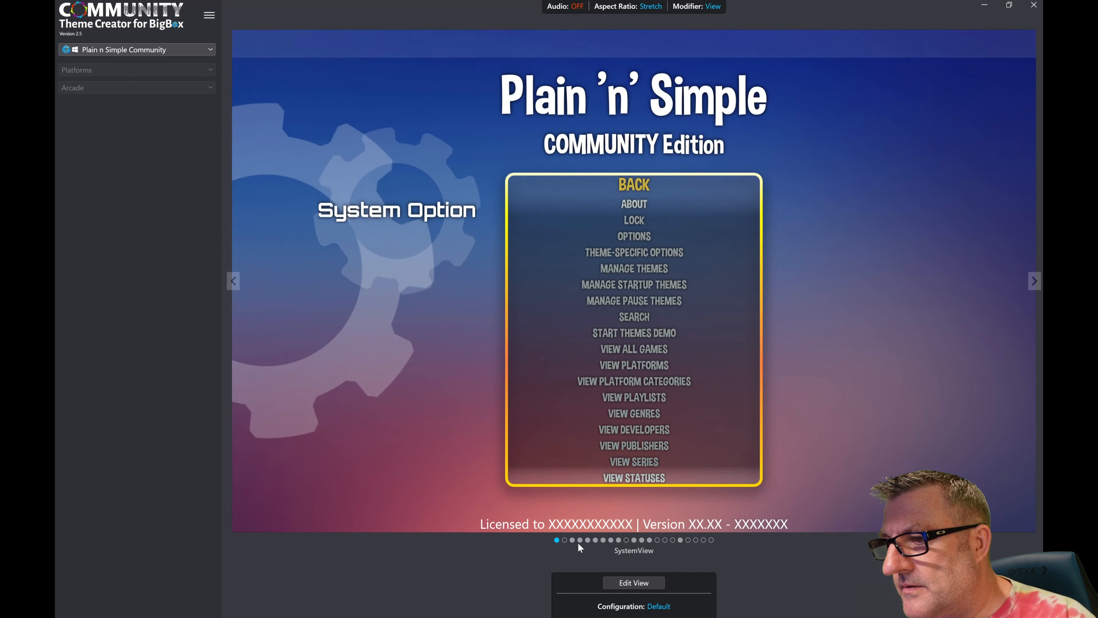
{"action": "left_click", "coordinate": [580, 540]}
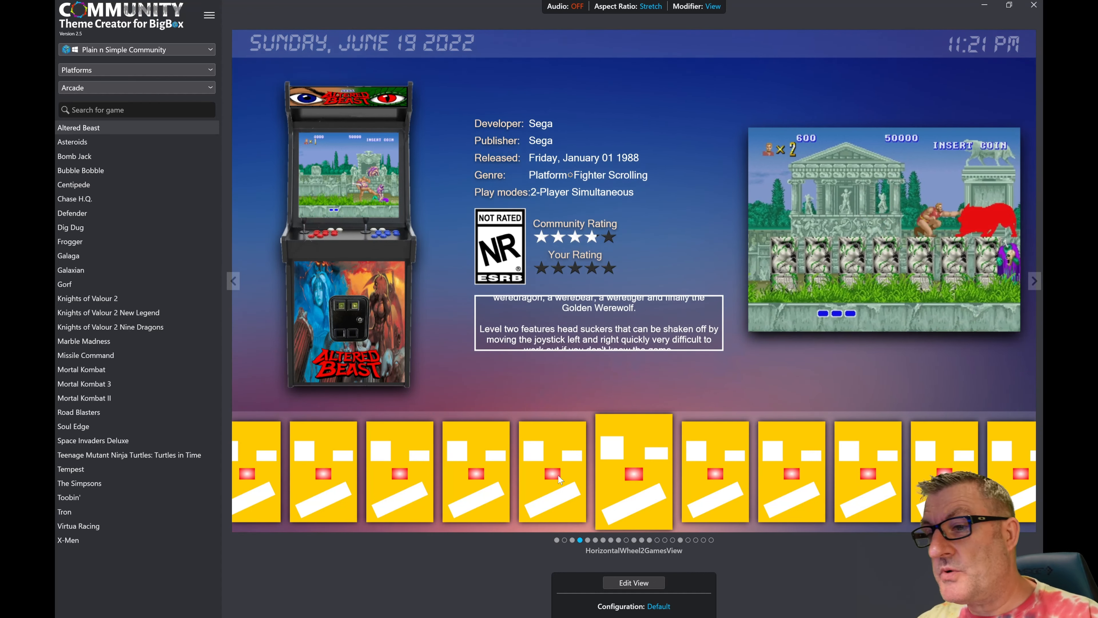
{"action": "left_click", "coordinate": [106, 269]}
{"action": "left_click", "coordinate": [111, 314]}
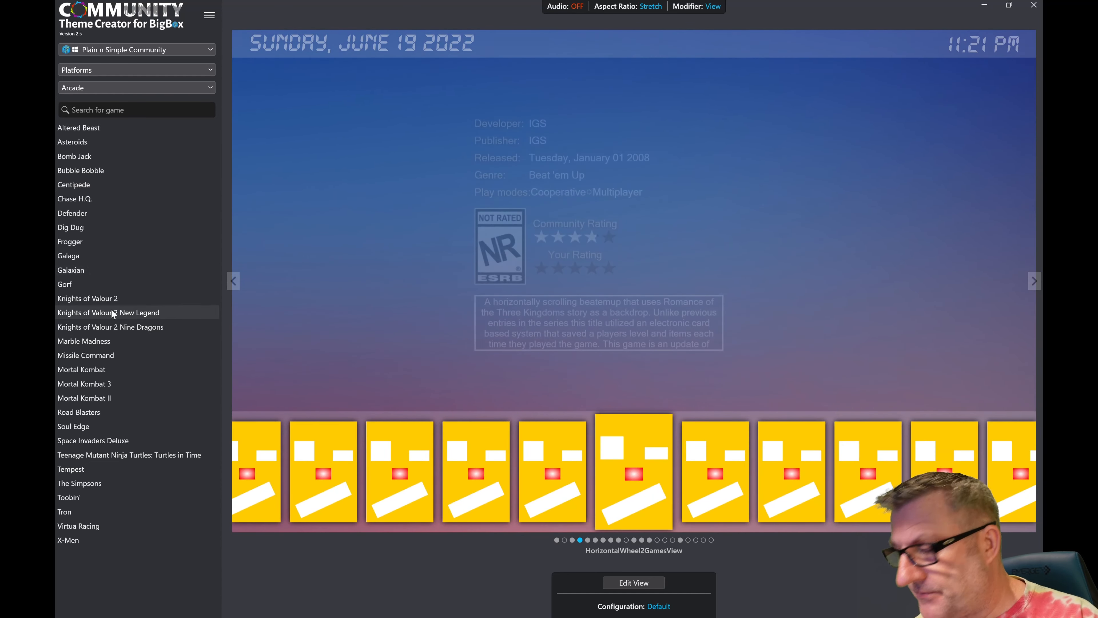
{"action": "key", "text": "Down"}
{"action": "key", "text": "Down"}
{"action": "key", "text": "Down"}
{"action": "key", "text": "Down"}
{"action": "key", "text": "Down"}
{"action": "key", "text": "Down"}
{"action": "key", "text": "Down"}
{"action": "key", "text": "Down"}
{"action": "key", "text": "Down"}
{"action": "key", "text": "Down"}
{"action": "key", "text": "Down"}
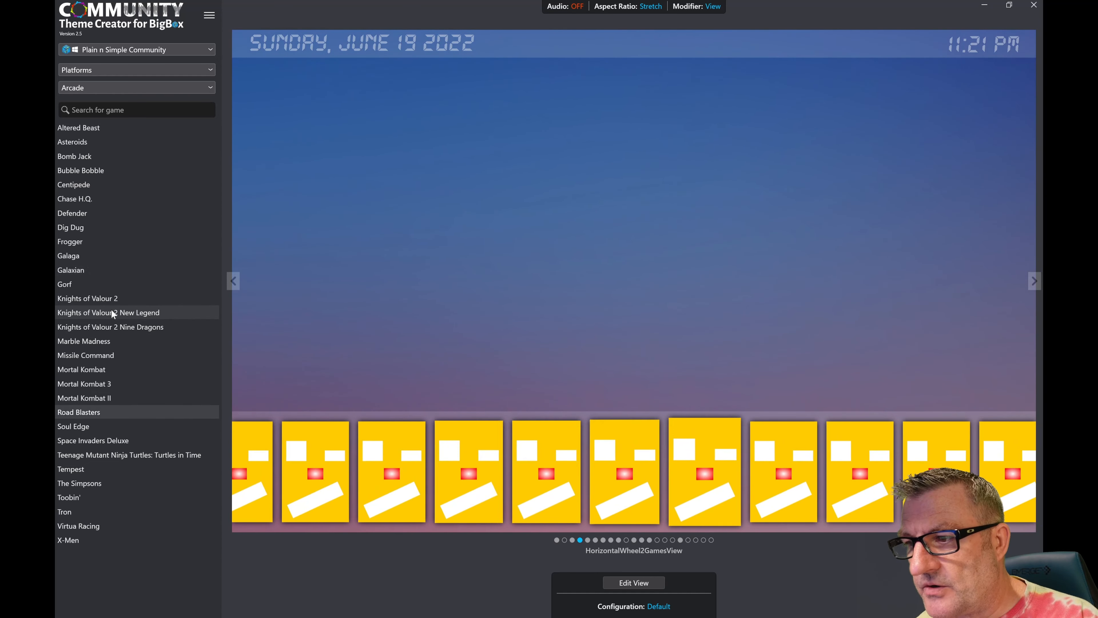
{"action": "key", "text": "Down"}
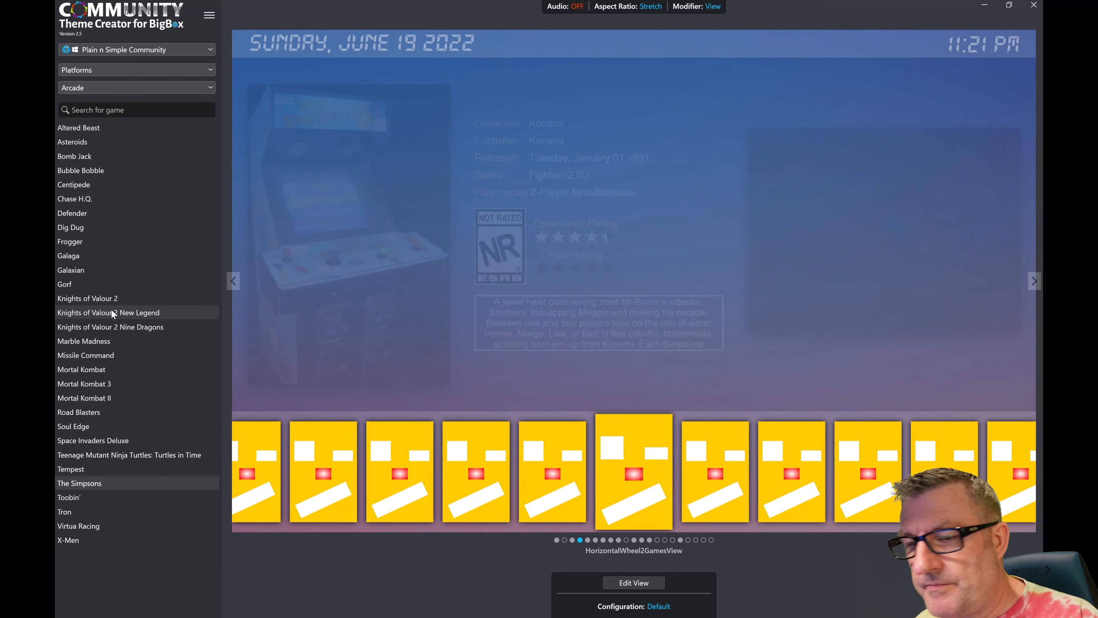